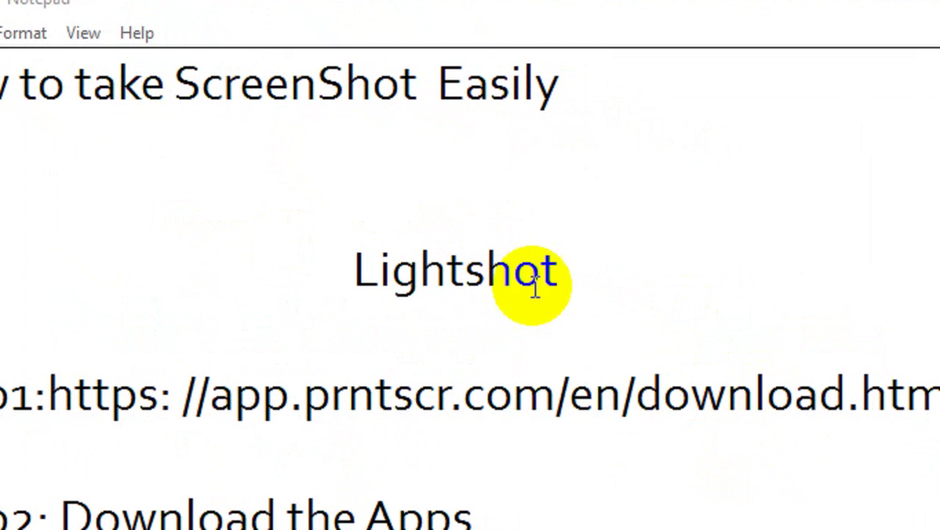
Highlight the word 'Lightshot' in the Notepad screenshot tutorial notes.
left_click_drag(347, 273, 608, 273)
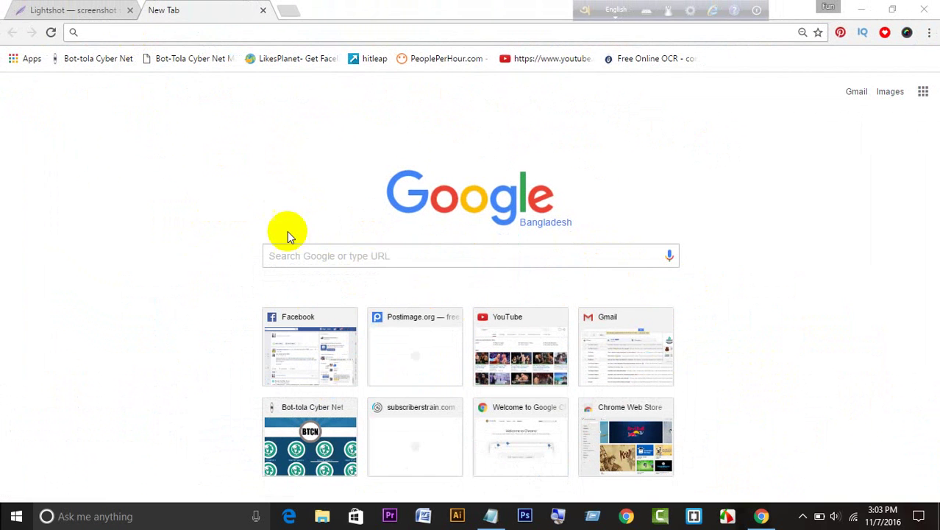
Run a Google search for 'Lightshot' from the Chrome start page.
left_click(302, 254)
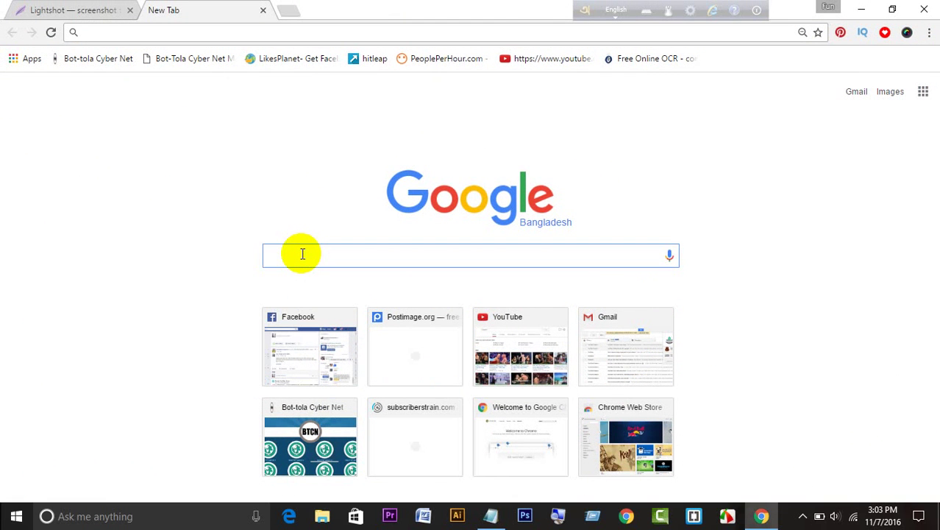
type("Light")
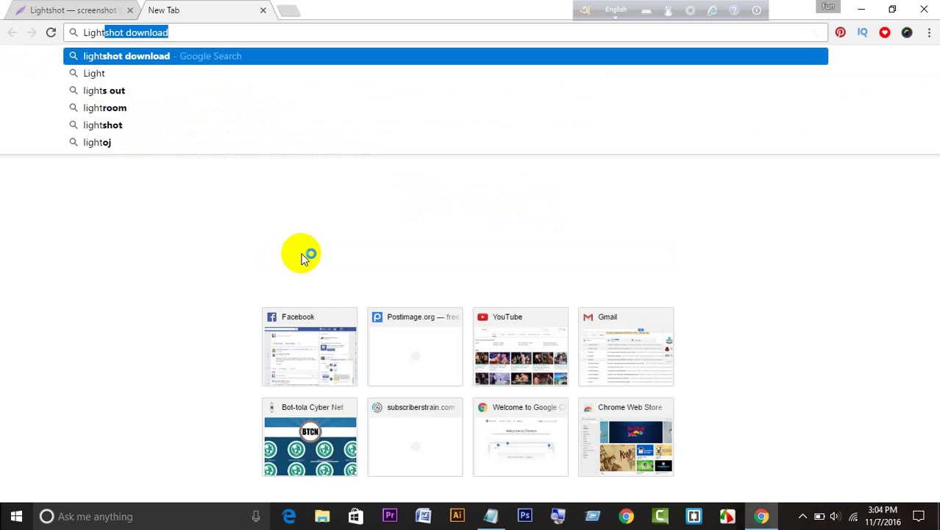
type("shot")
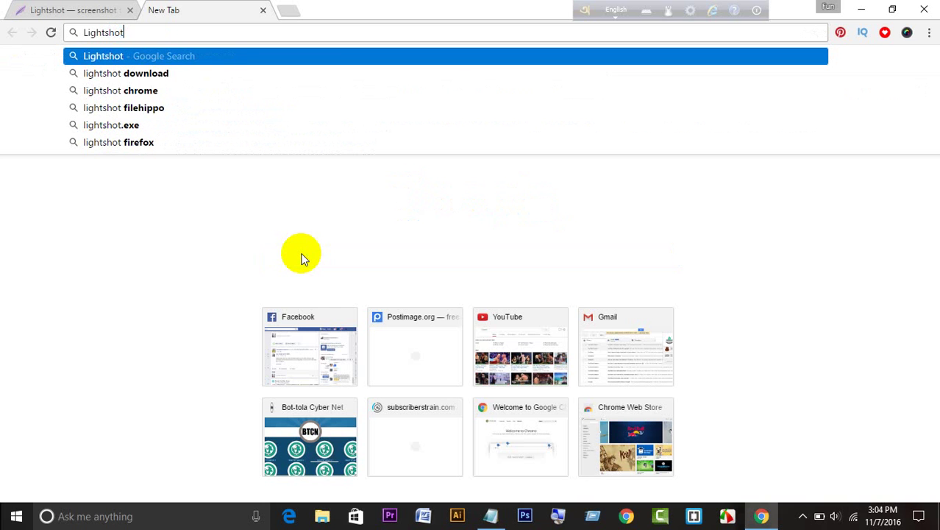
key("Return")
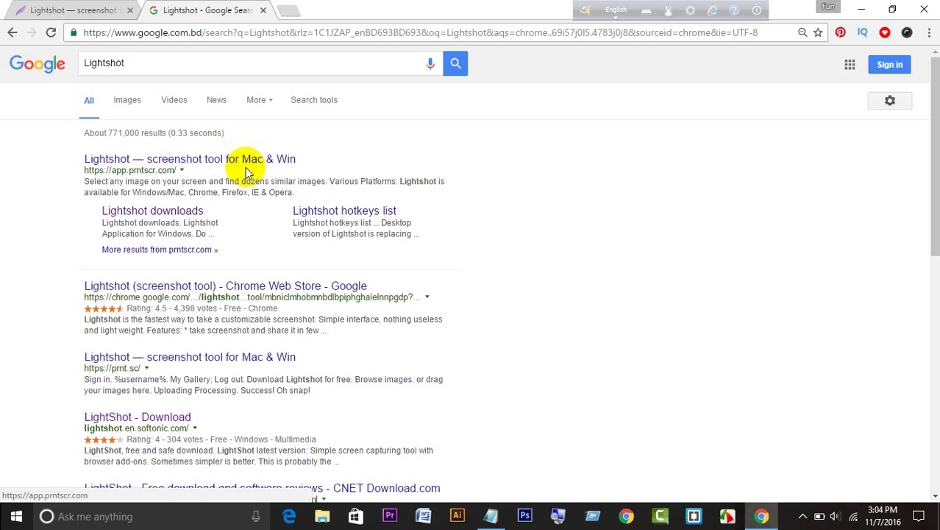
Open the 'Lightshot — screenshot tool for Mac & Win' result to download setup-lightshot.exe.
left_click(219, 160)
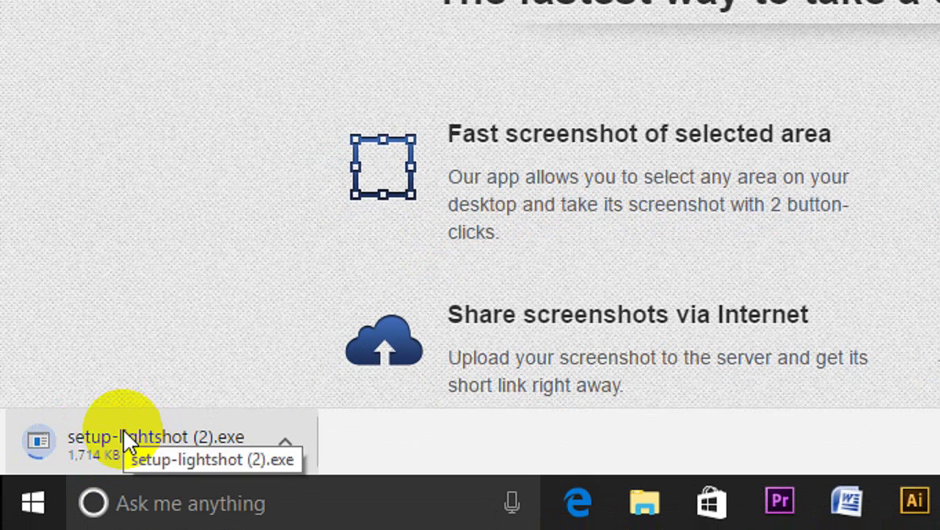
Launch setup-lightshot.exe from the download bar and Downloads page until Setup asks for permission.
left_click(228, 445)
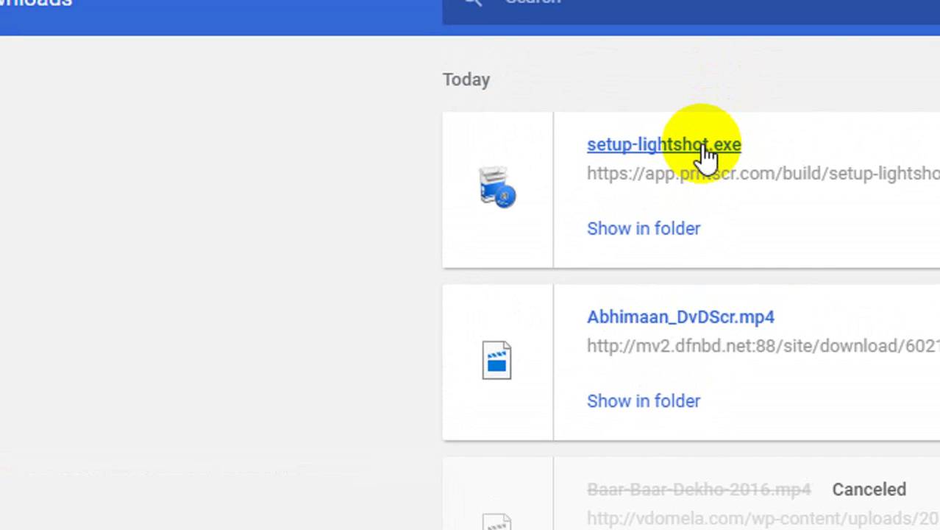
left_click(705, 147)
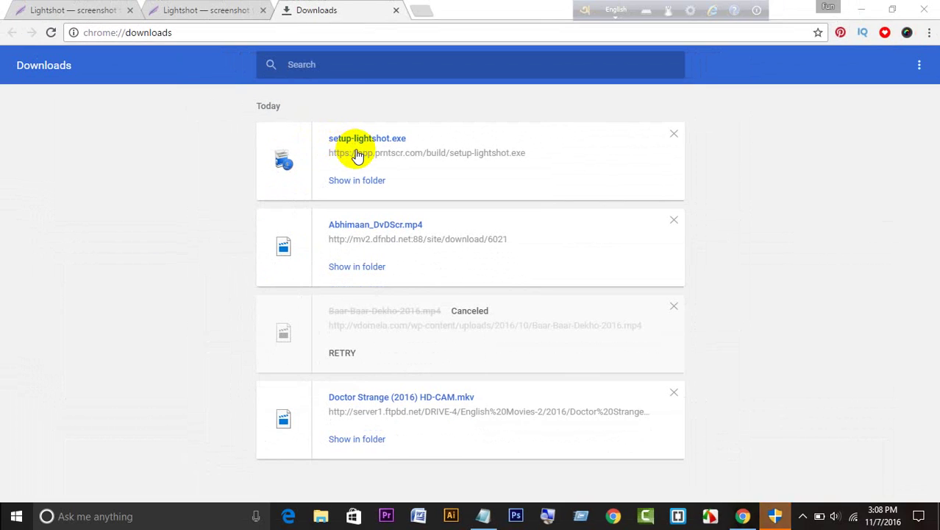
left_click(372, 181)
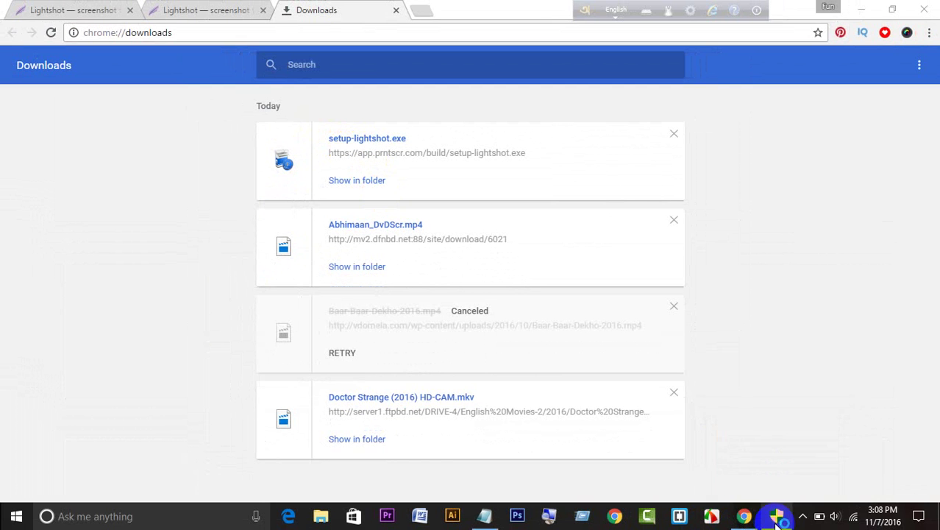
mouse_move(776, 517)
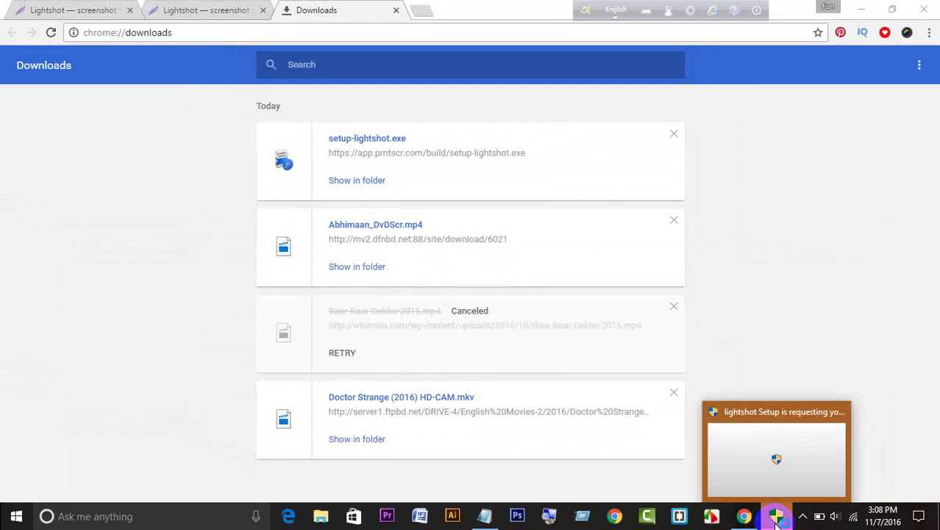
Approve the installer, keep English as setup language, and accept the license agreement.
left_click(778, 521)
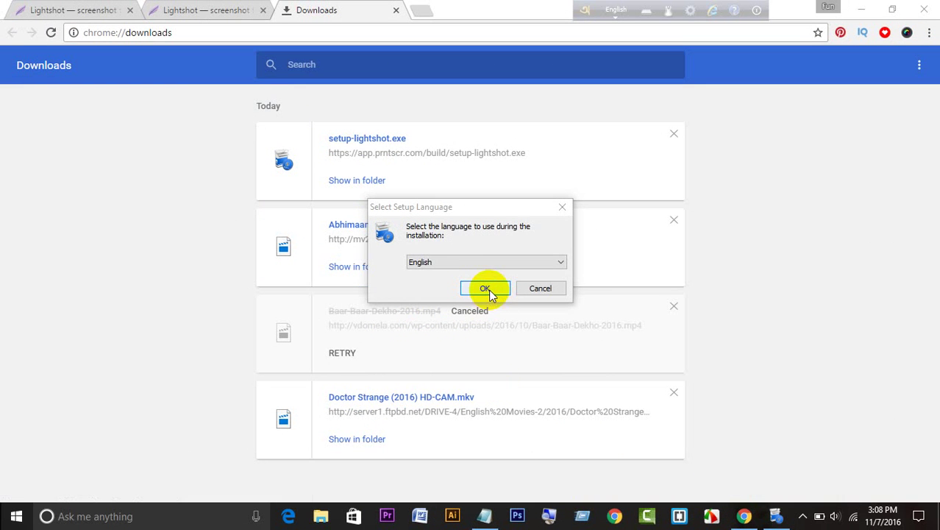
left_click(485, 288)
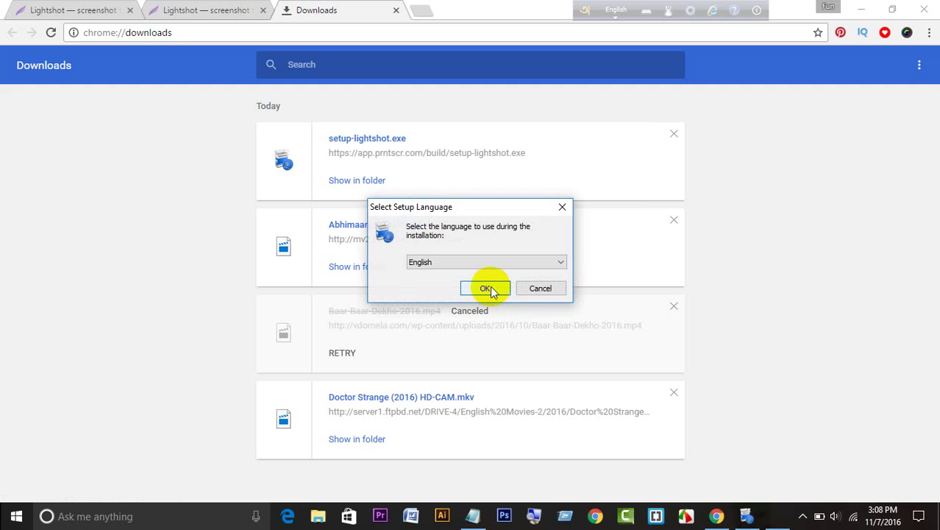
left_click(490, 287)
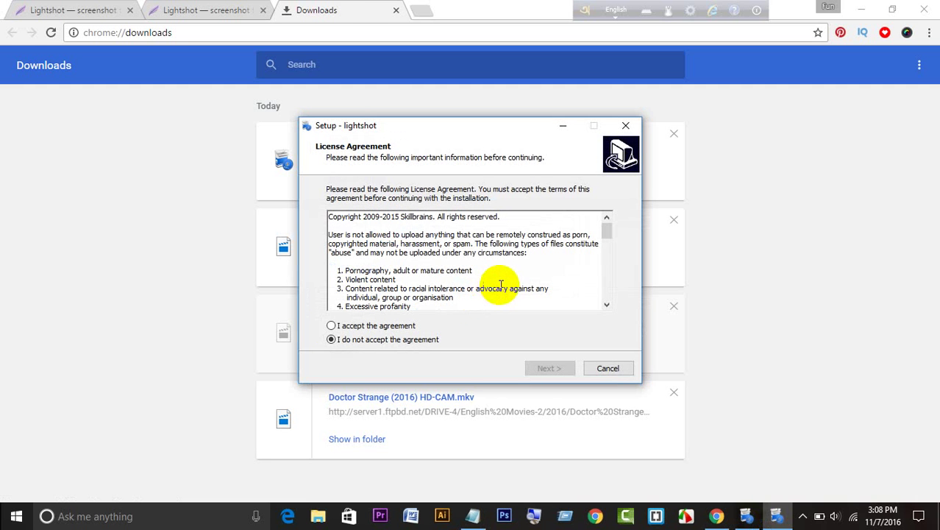
left_click(332, 326)
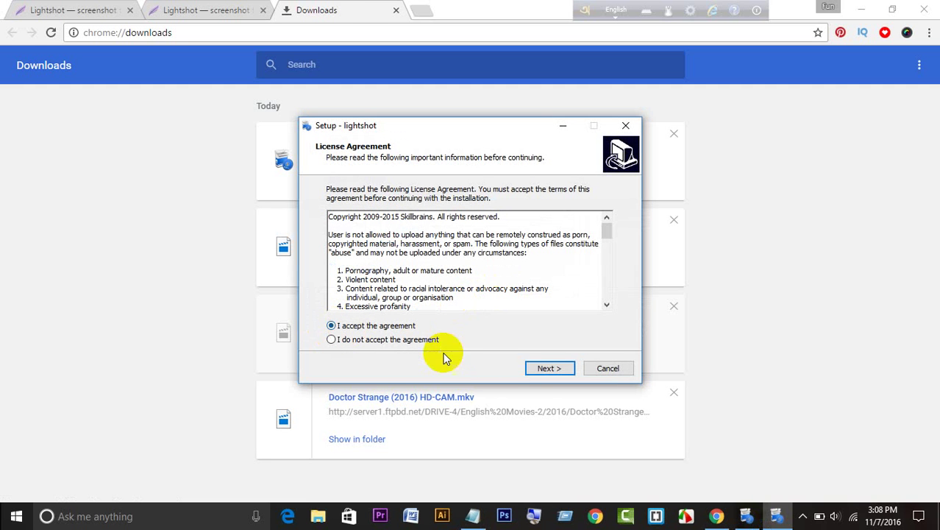
left_click(545, 368)
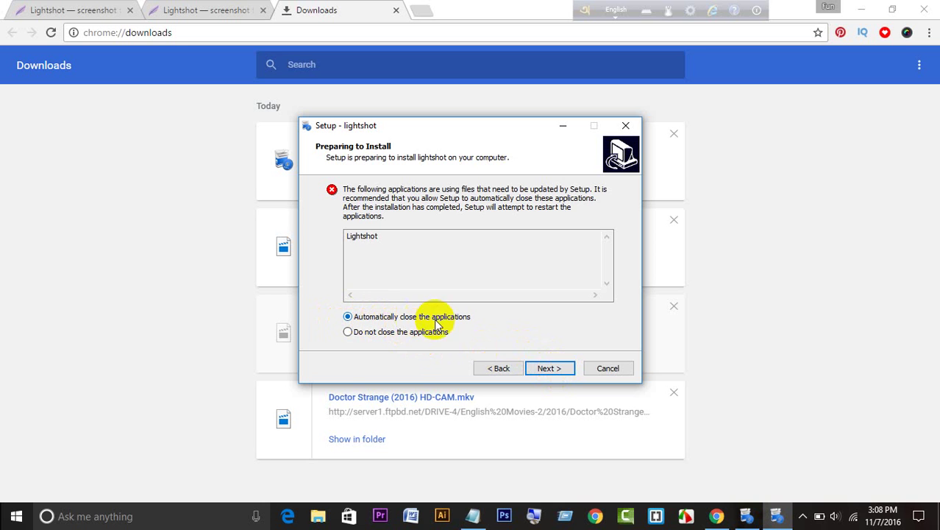
Install Lightshot with the running copy closed automatically, then finish Setup.
left_click(548, 368)
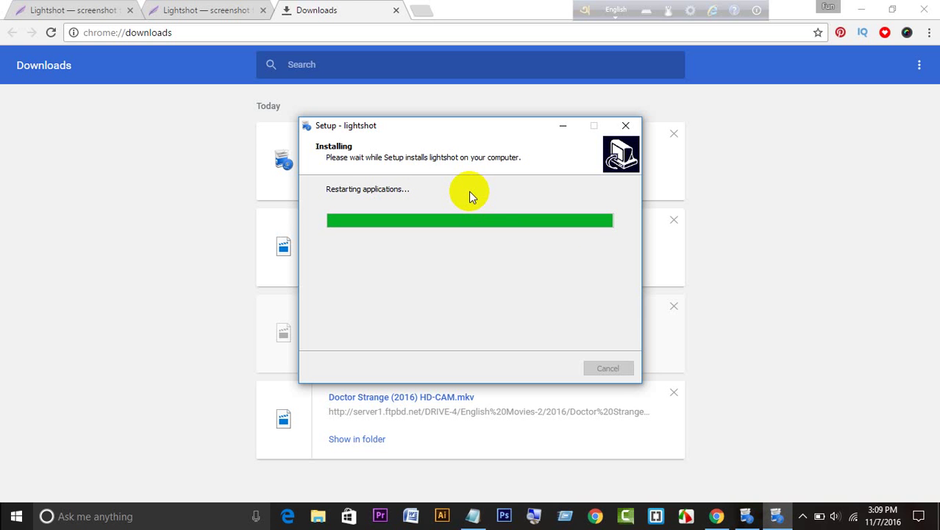
left_click(557, 367)
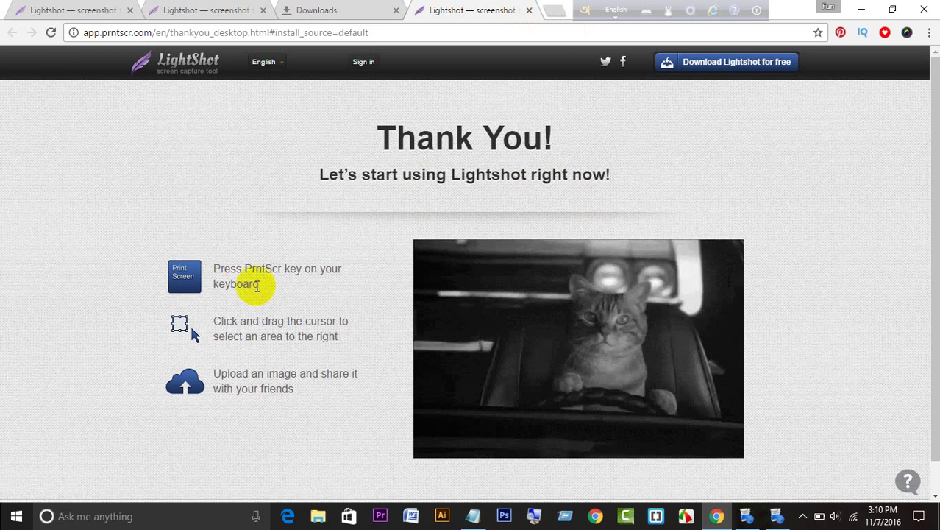
Highlight the first usage tip and the click-and-drag tip on the Thank You page.
left_click(215, 266)
left_click_drag(215, 267, 307, 305)
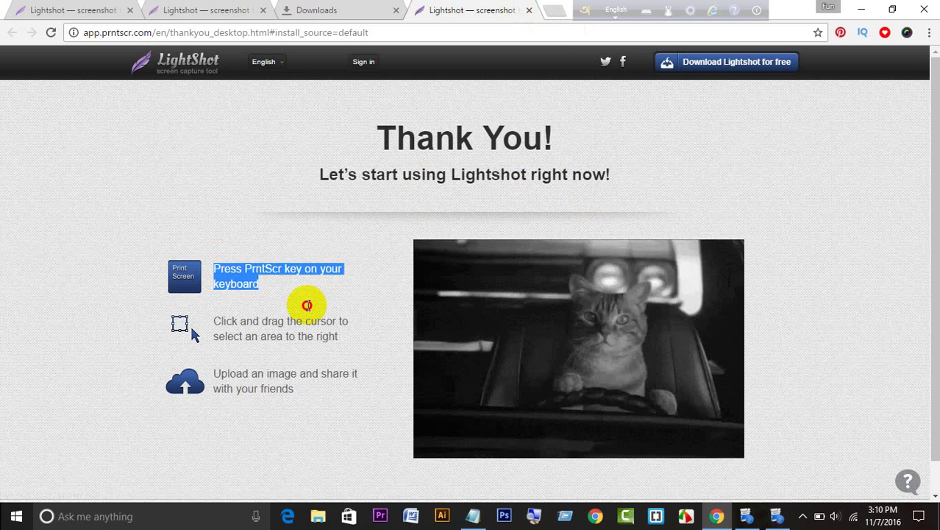
left_click(214, 321)
mouse_move(214, 321)
left_mouse_down()
mouse_move(279, 317)
mouse_move(350, 337)
left_mouse_up()
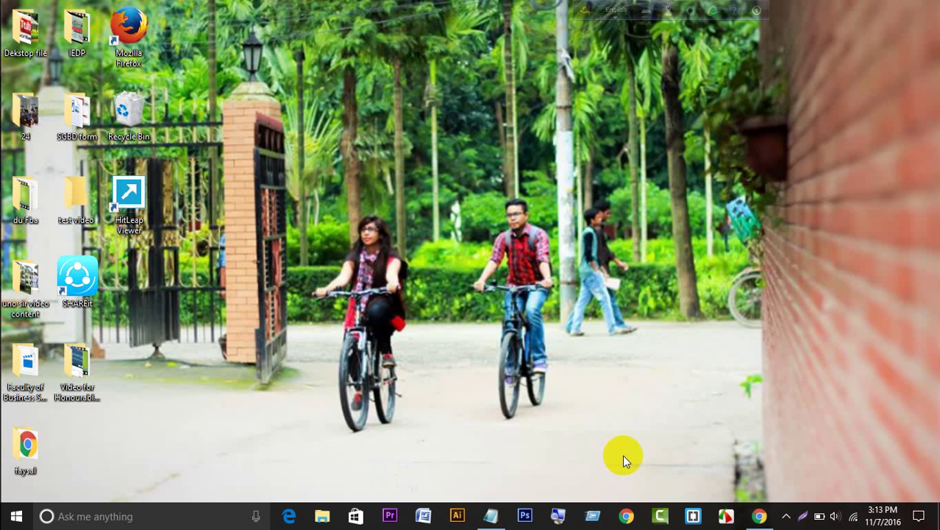
Capture the desktop with Print Screen and size the region over the cycling photo to 851x593.
key("Print")
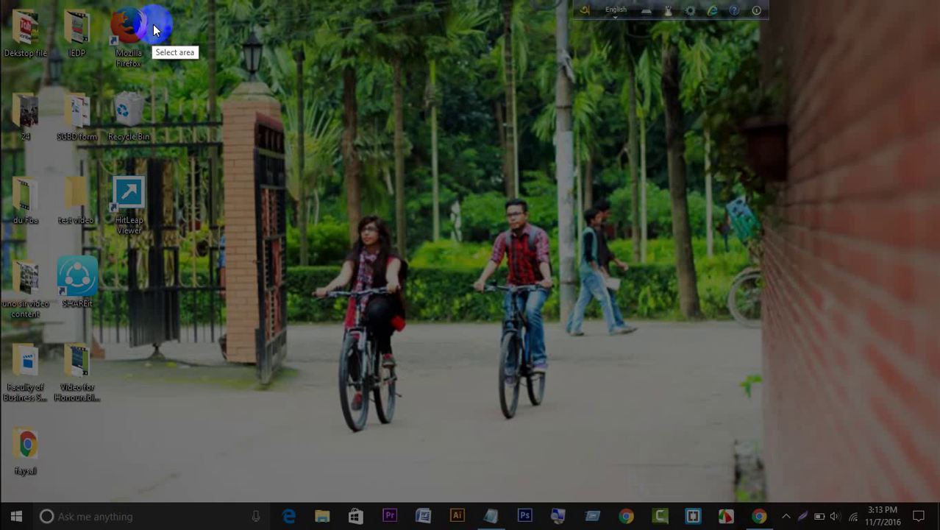
mouse_move(223, 54)
left_mouse_down()
mouse_move(939, 450)
mouse_move(792, 465)
left_mouse_up()
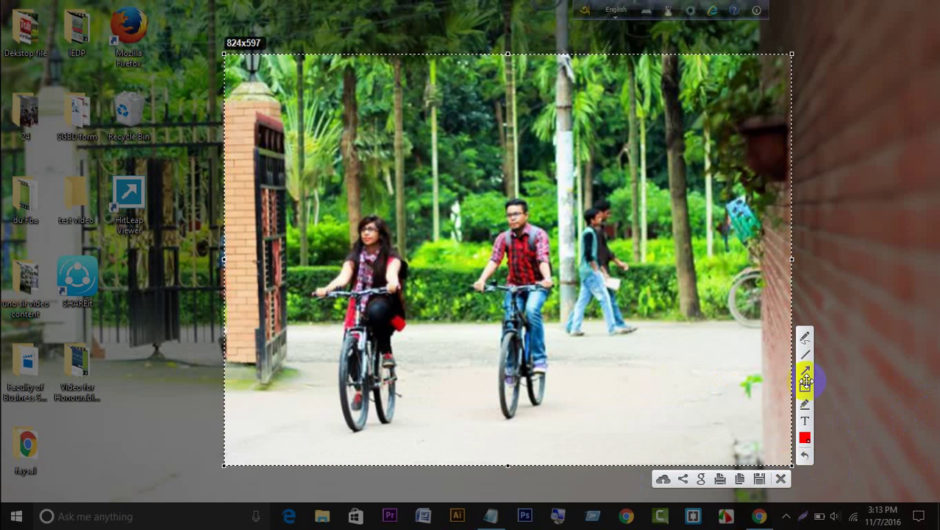
mouse_move(523, 252)
left_mouse_down()
mouse_move(336, 246)
mouse_move(453, 221)
mouse_move(499, 248)
left_mouse_up()
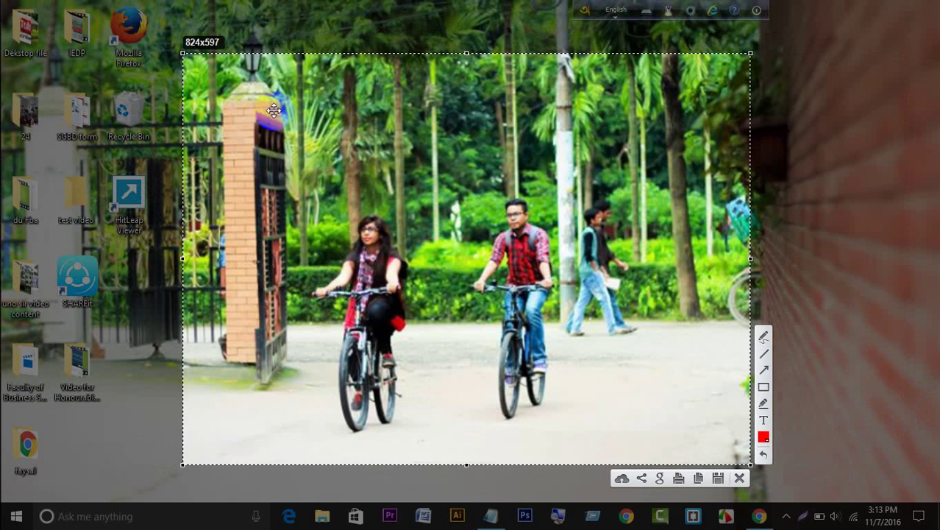
mouse_move(182, 52)
left_mouse_down()
mouse_move(290, 97)
mouse_move(386, 153)
mouse_move(195, 86)
mouse_move(152, 62)
mouse_move(152, 44)
mouse_move(163, 55)
left_mouse_up()
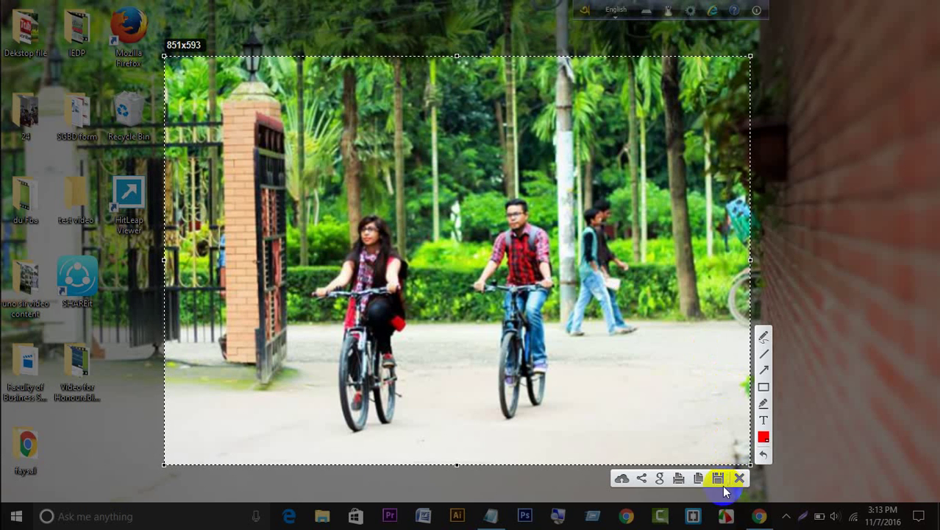
Draw a red rectangle over the top of the gate.
left_click(764, 387)
left_click(500, 266)
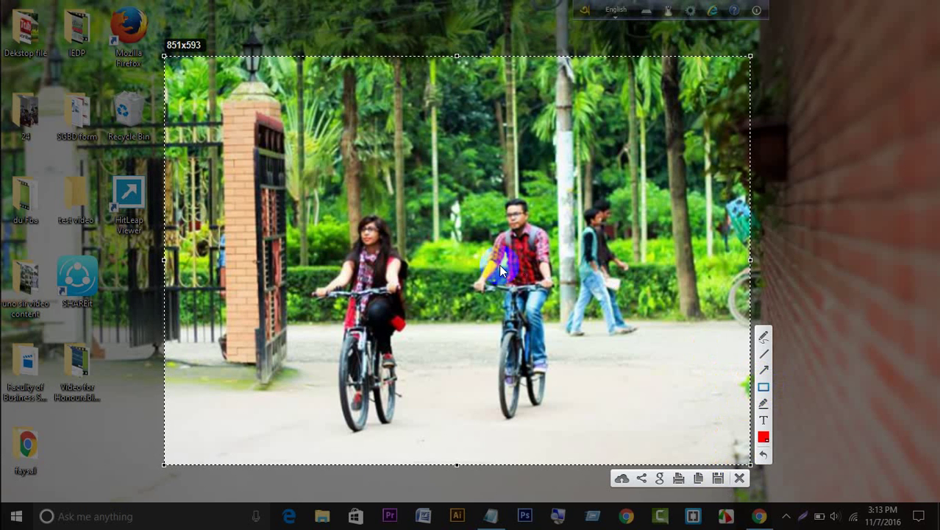
left_click_drag(233, 123, 393, 170)
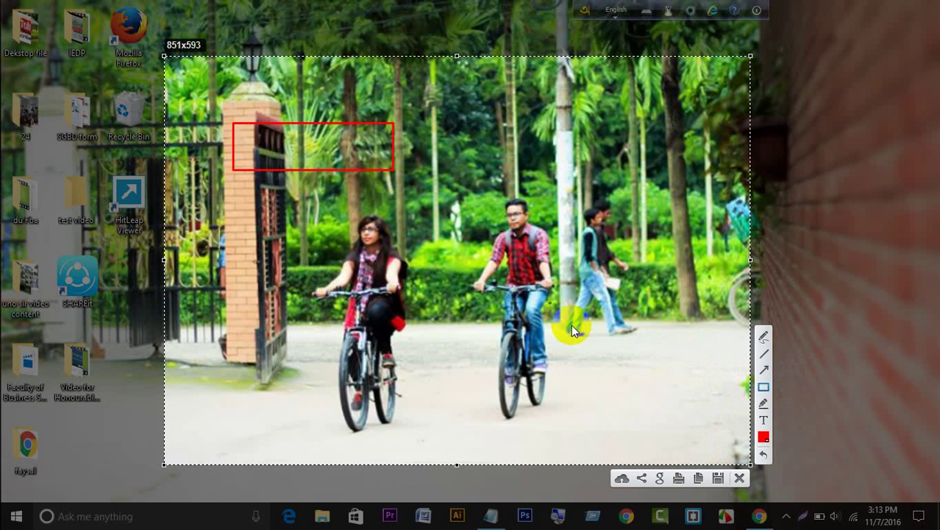
Add the text 'This is lightshot' inside the red box and select it.
mouse_move(269, 136)
left_mouse_down()
mouse_move(268, 160)
mouse_move(314, 146)
left_mouse_up()
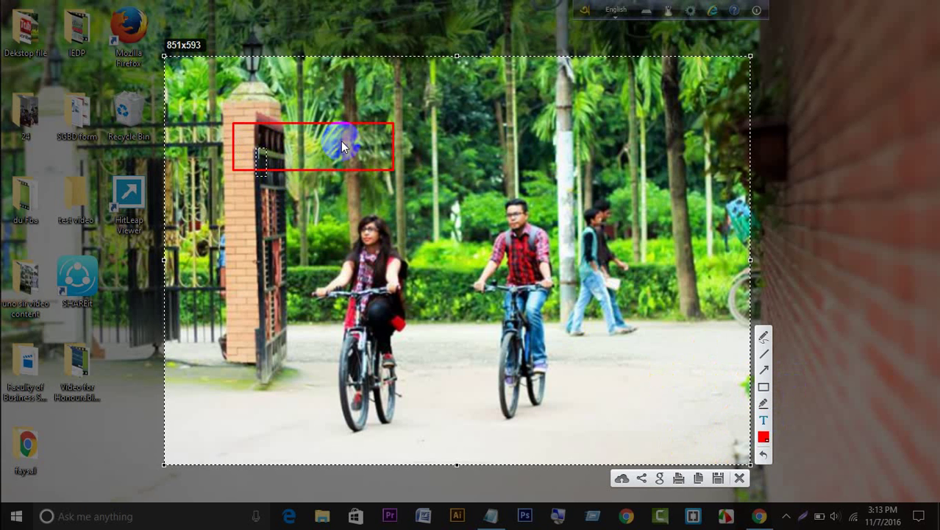
type("Th")
type("is")
type(" i")
type("s lig")
type("htsho")
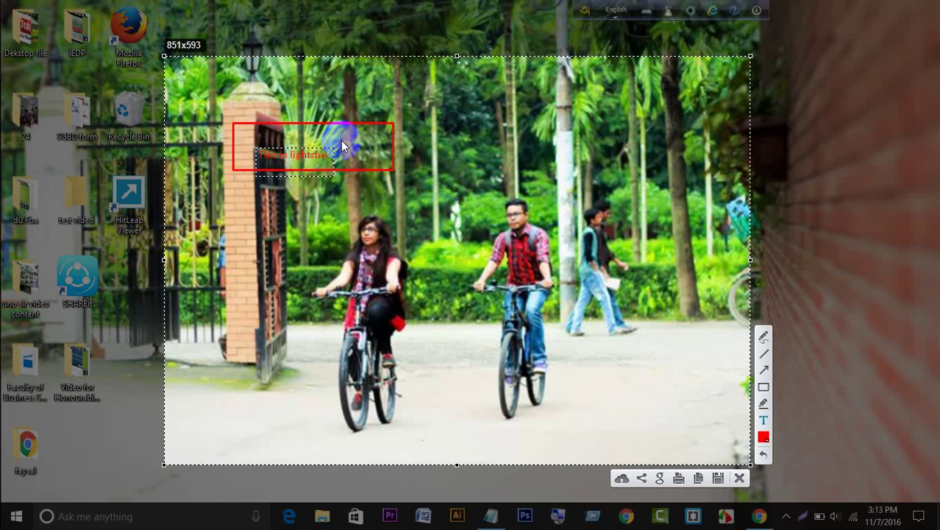
type("t")
left_click_drag(330, 154, 257, 155)
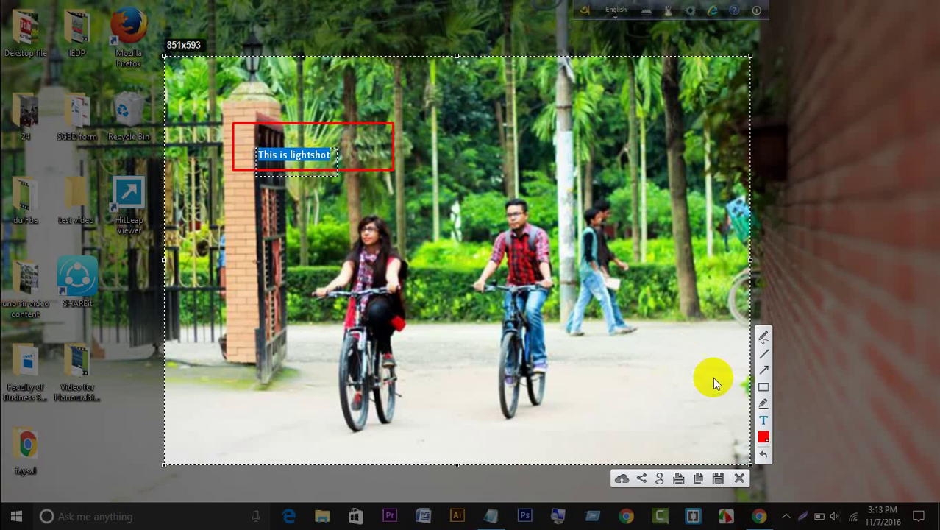
Make the 'This is lightshot' caption dark blue, then save the screenshot as a PNG.
left_click(764, 438)
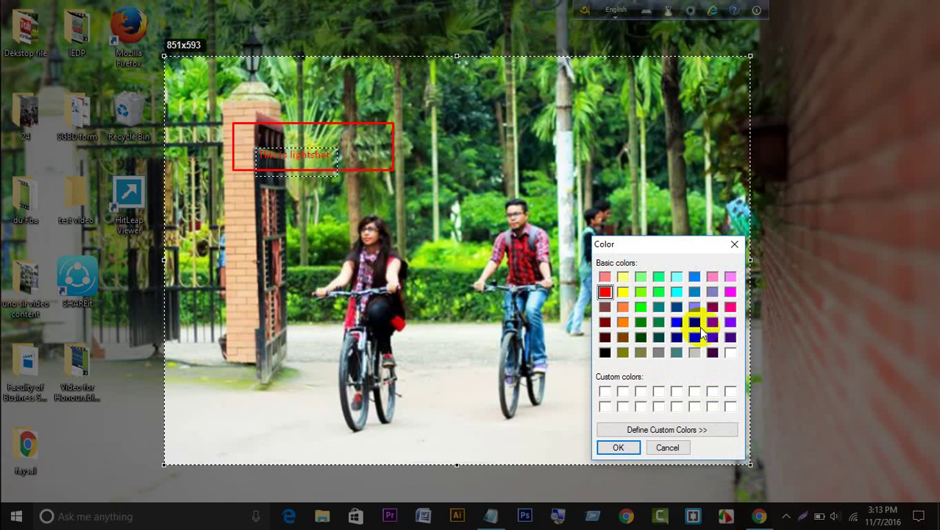
left_click(732, 352)
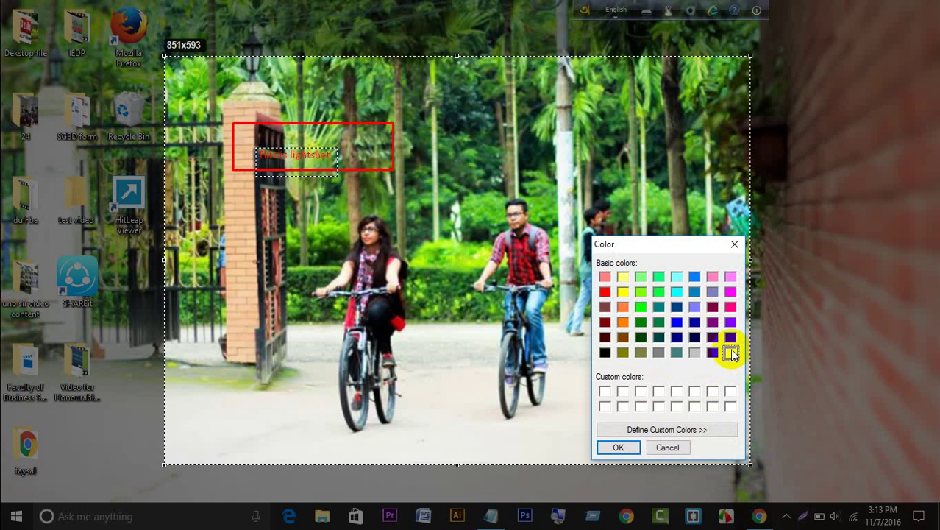
left_click(696, 324)
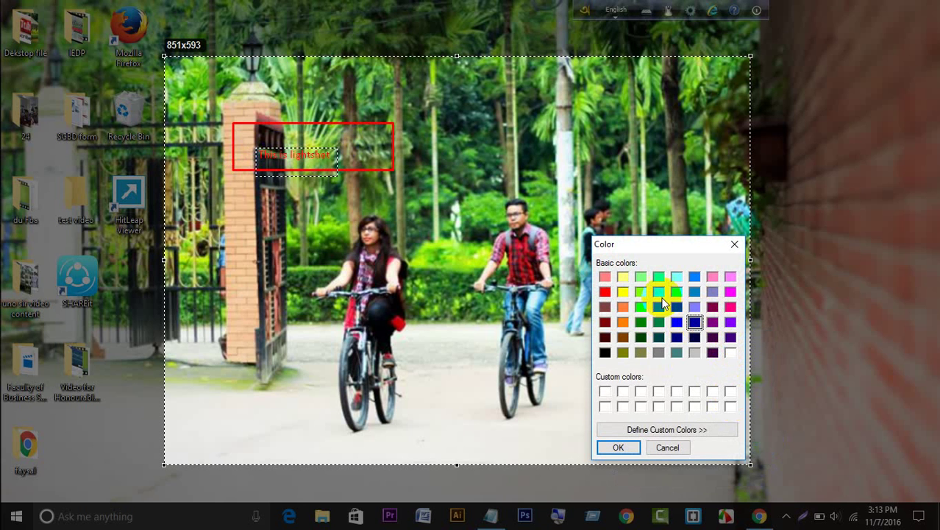
left_click(619, 447)
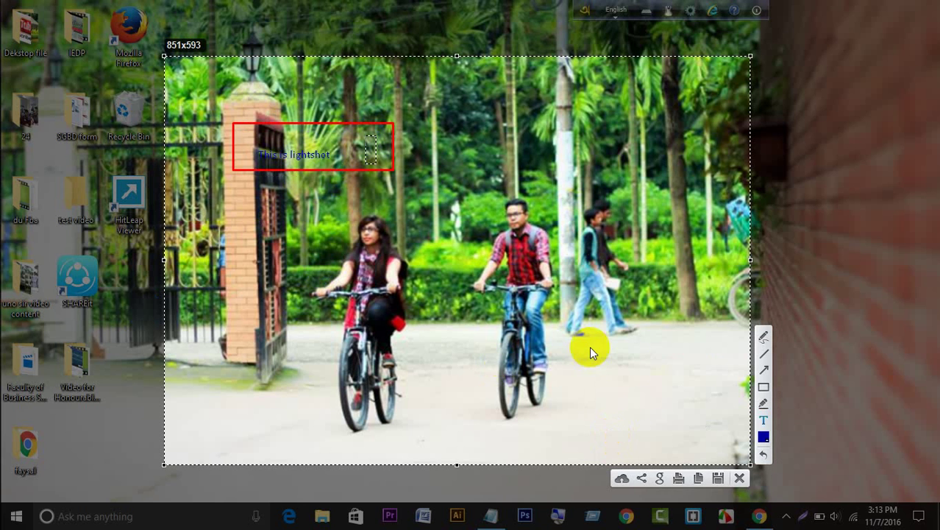
left_click(718, 479)
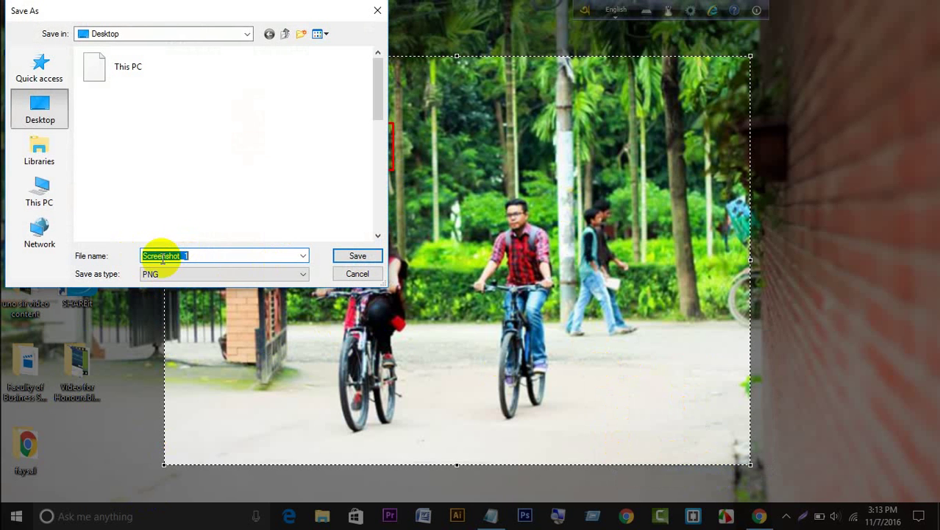
Save the annotated capture to the Desktop as PNG file Screenshot_1.
left_click(259, 274)
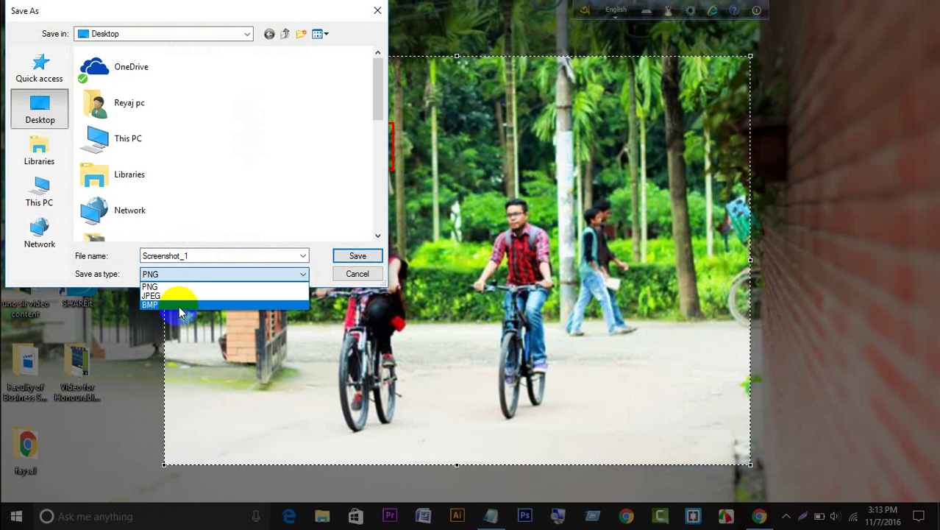
left_click(217, 288)
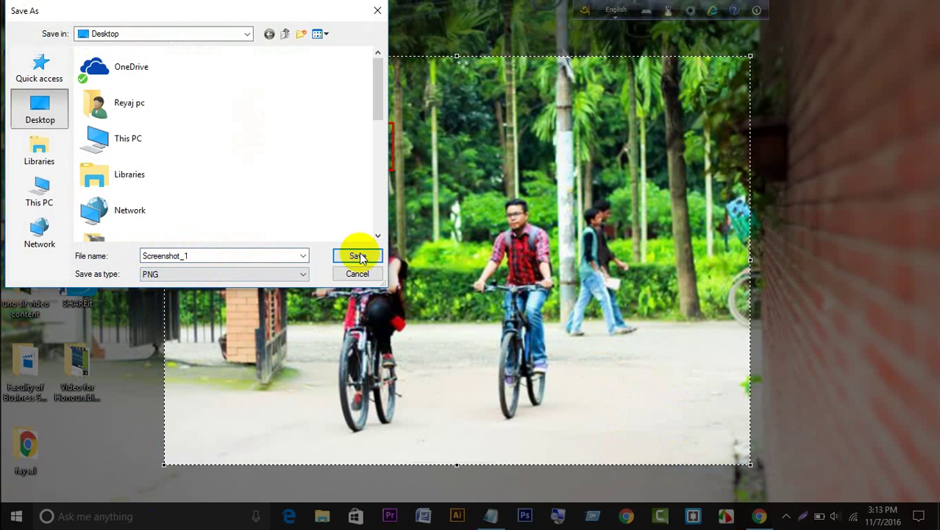
double_click(218, 255)
left_click(218, 255)
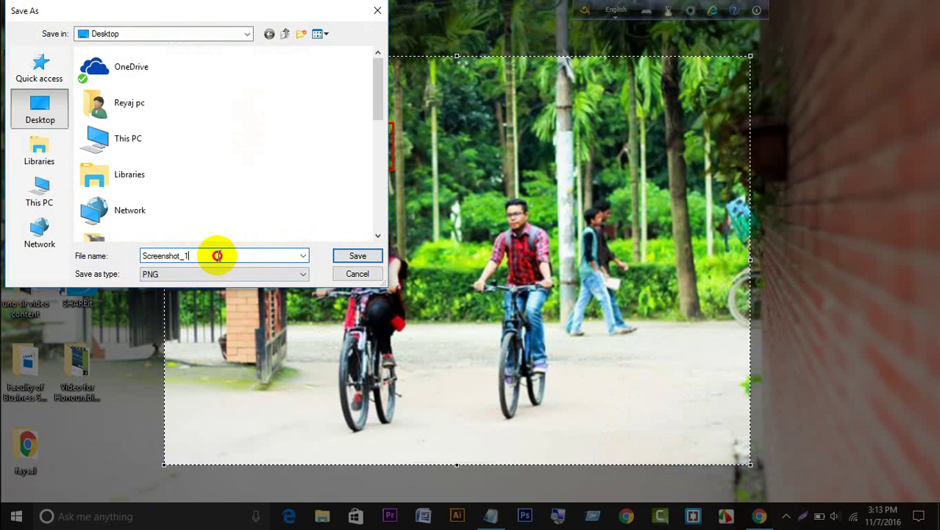
left_click(40, 67)
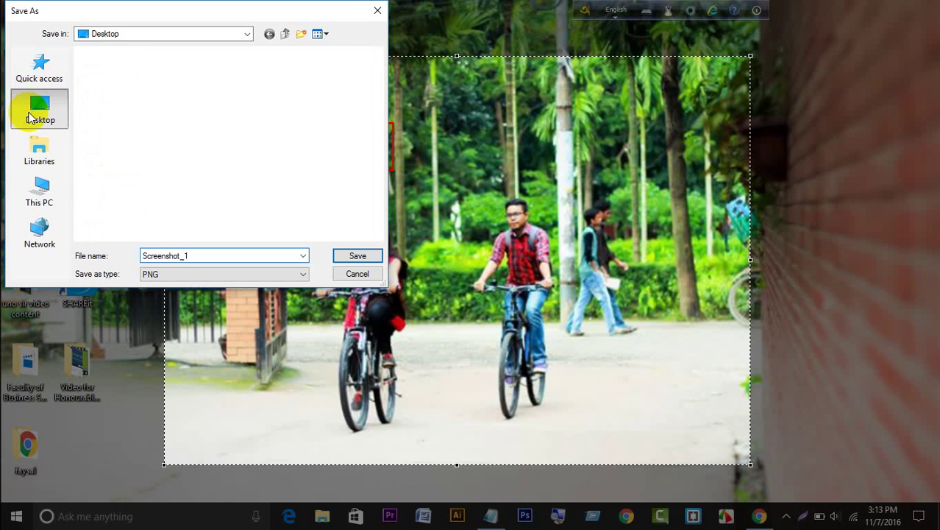
left_click(43, 112)
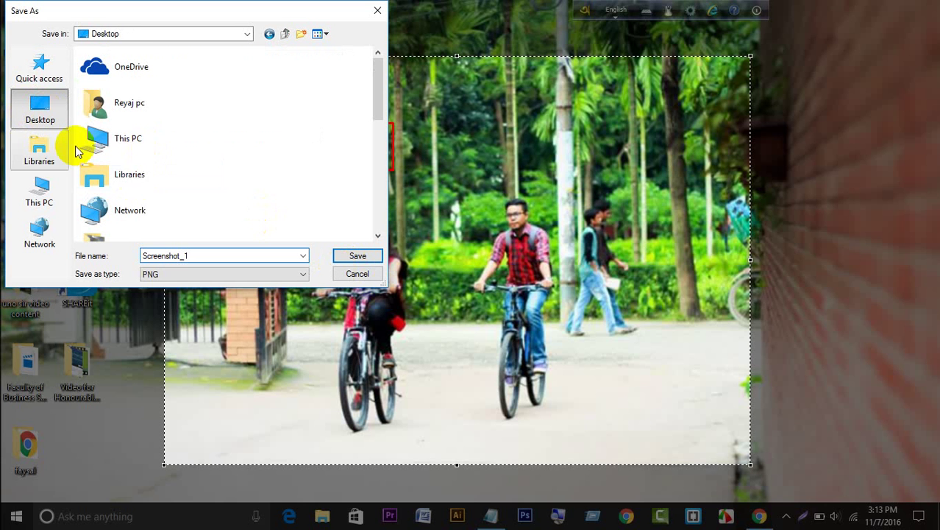
left_click(359, 259)
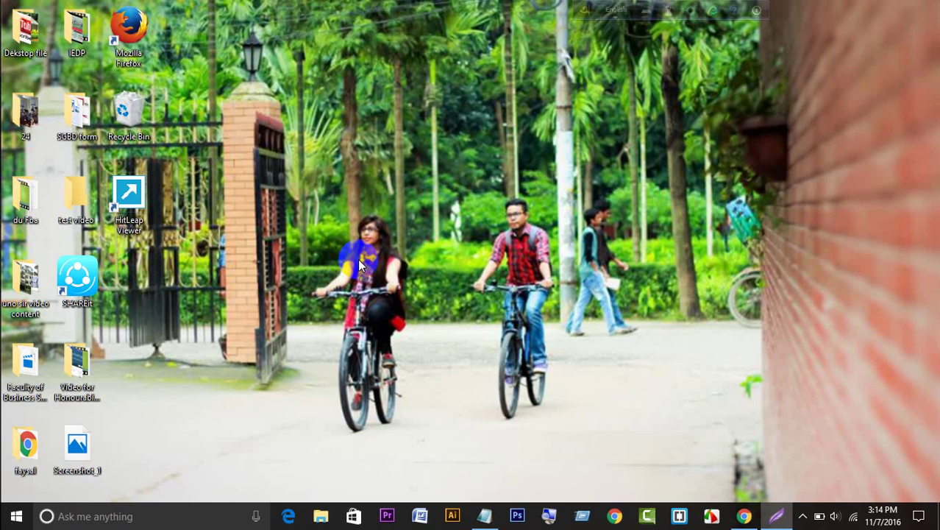
Open the Screenshot_1.png desktop icon in Photos to check the annotations.
left_click(73, 451)
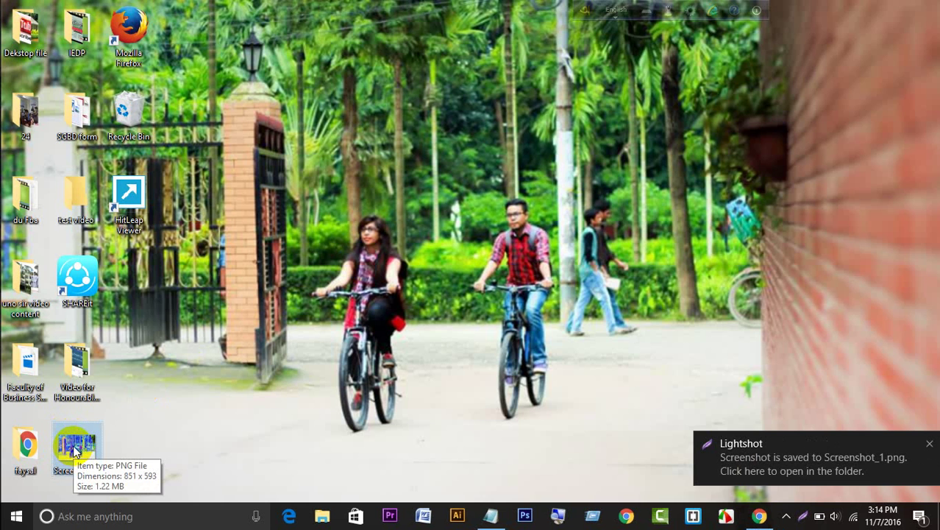
double_click(74, 452)
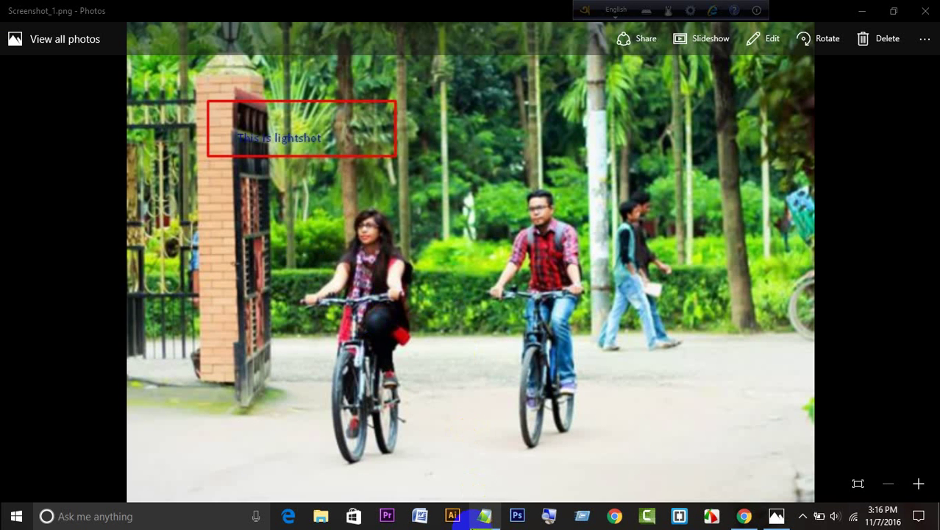
mouse_move(489, 516)
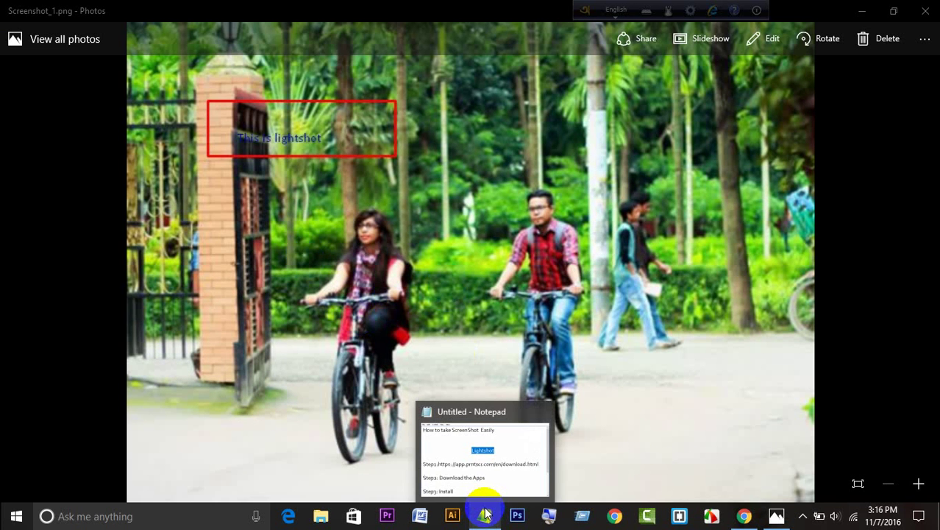
left_click(483, 520)
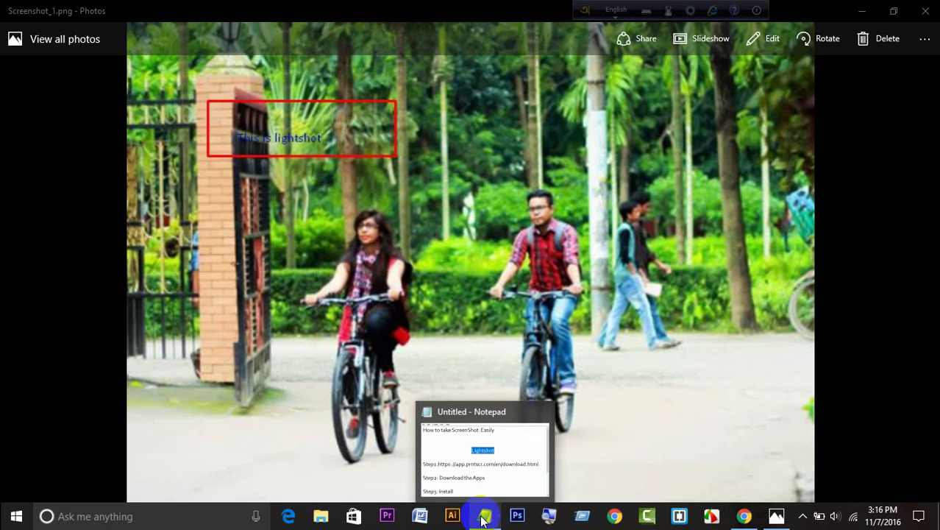